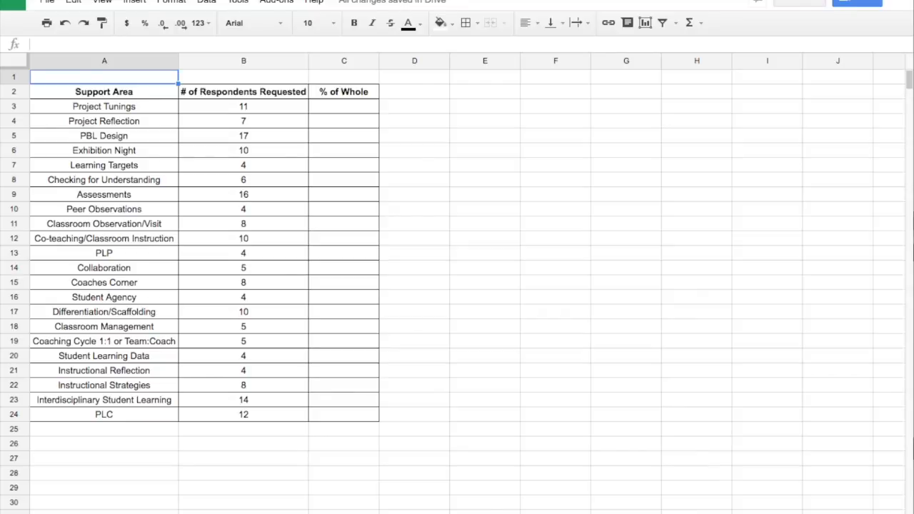
left_click(865, 512)
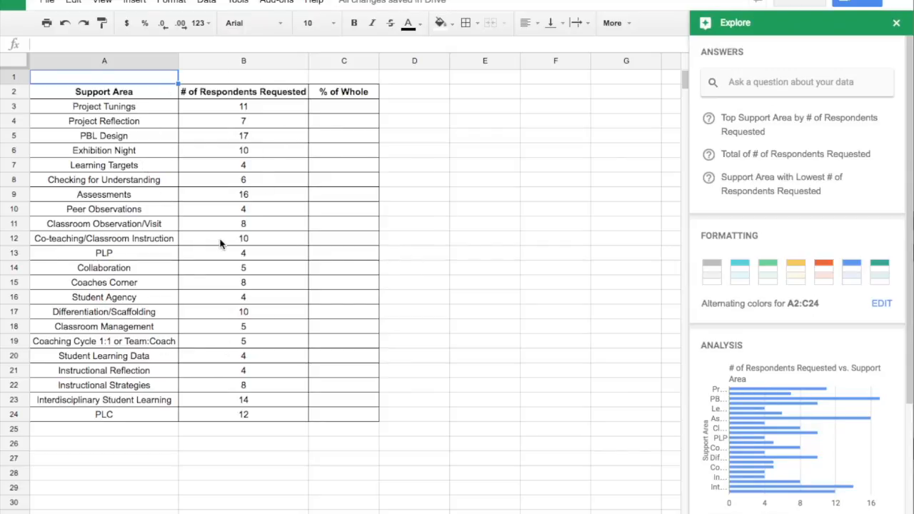
mouse_move(802, 509)
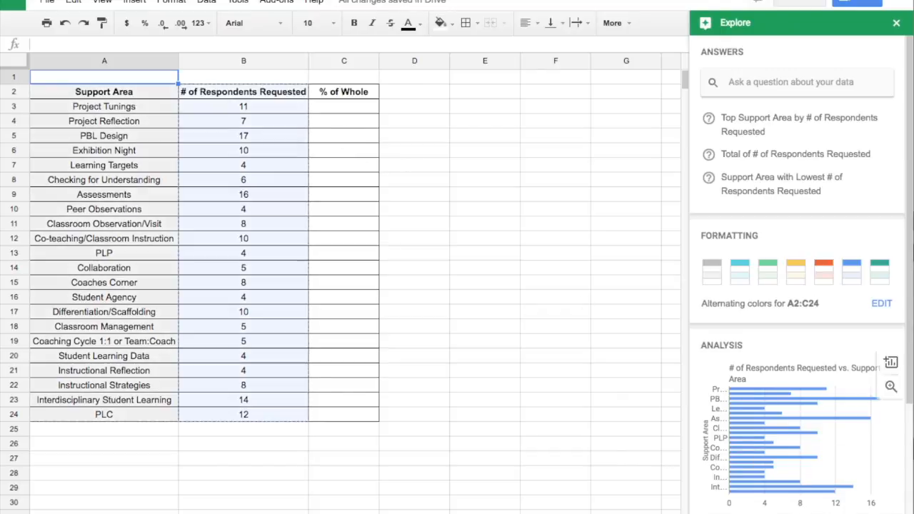
left_click(896, 23)
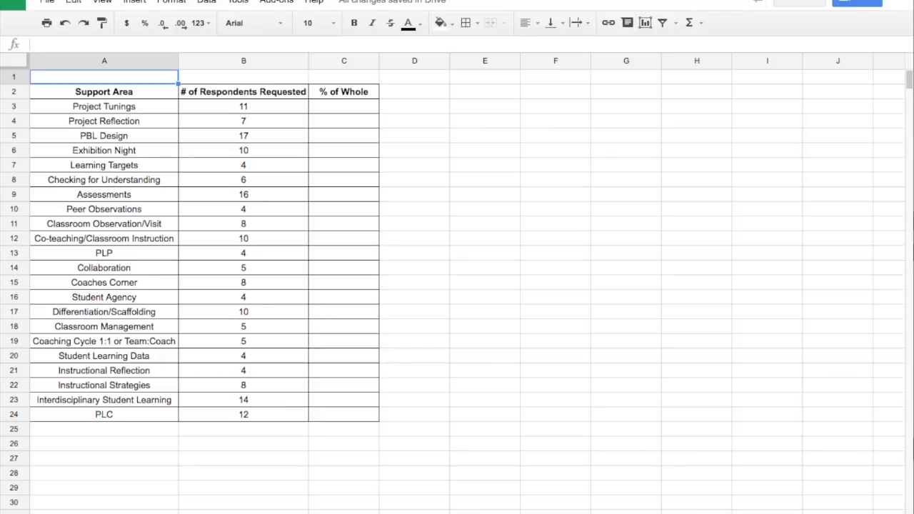
Open Explore for the survey data and apply the green alternating-colors style to the table A2:C24
left_click(867, 511)
mouse_move(811, 422)
scroll(811, 422, "down", 4)
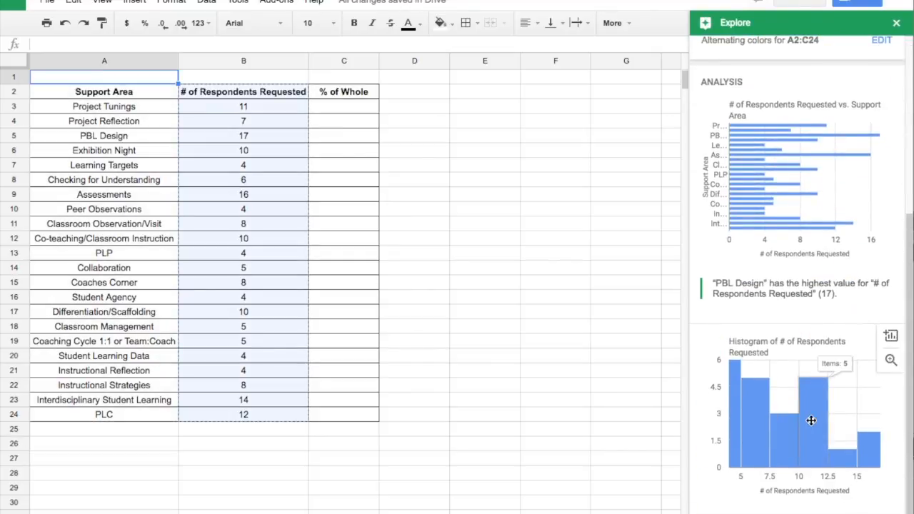
mouse_move(744, 325)
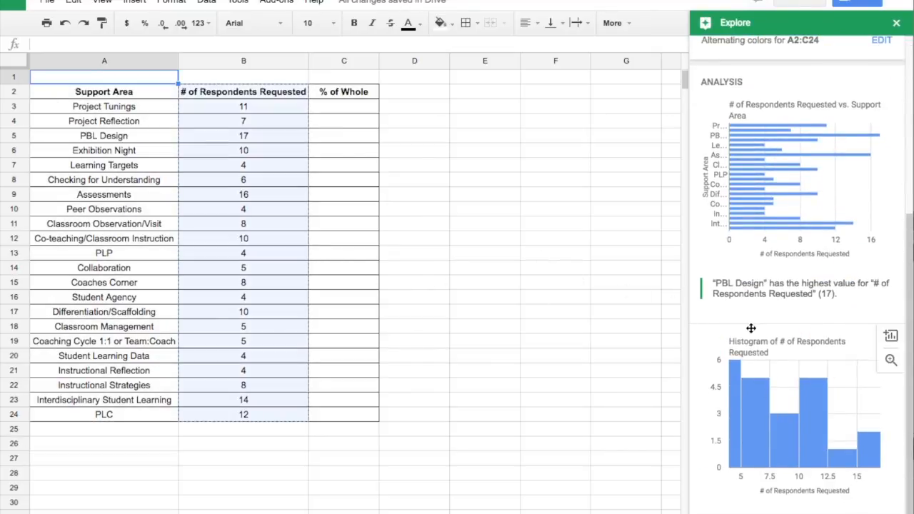
scroll(746, 329, "up", 4)
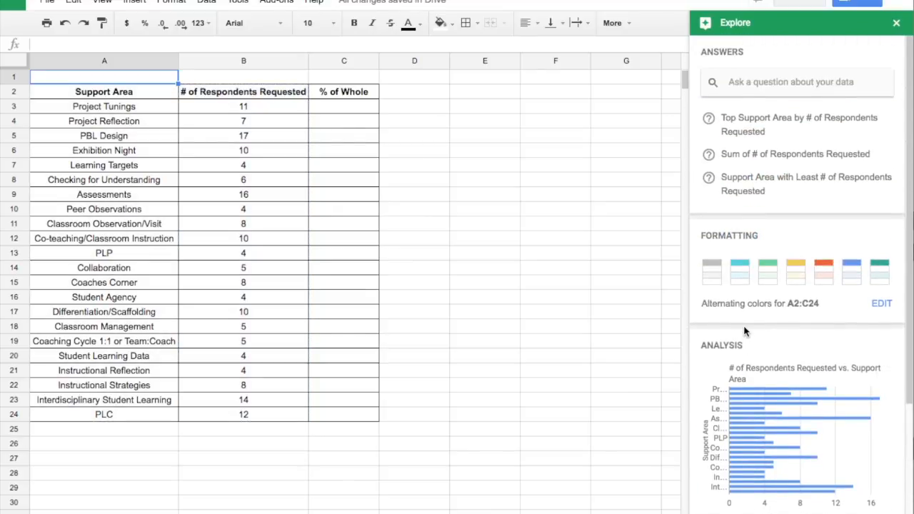
left_click(827, 281)
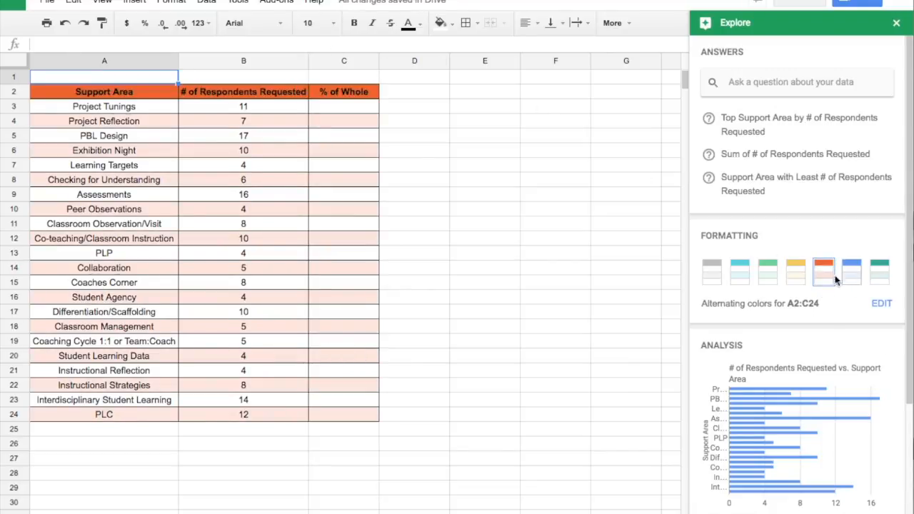
left_click(768, 277)
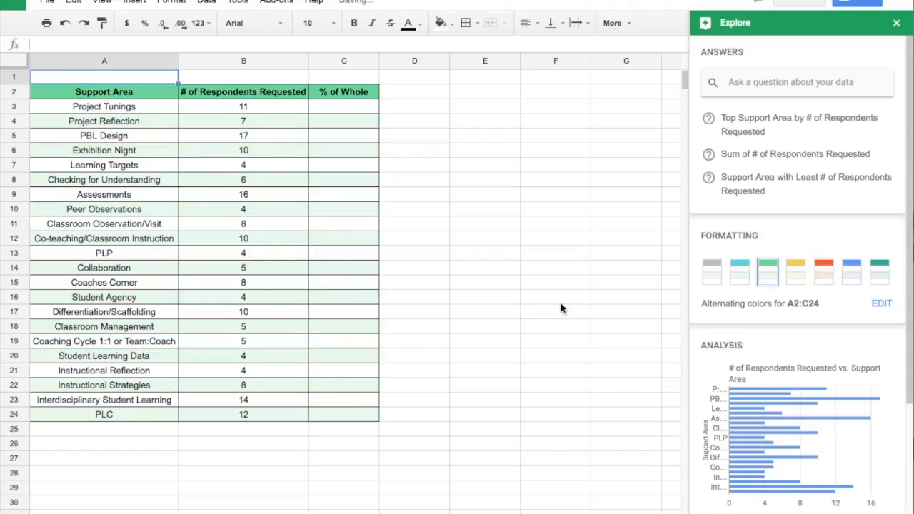
Insert the suggested "# of Respondents Requested vs. Support Area" bar chart, shrink it and place it beside the table in columns D to G
scroll(779, 440, "down", 3)
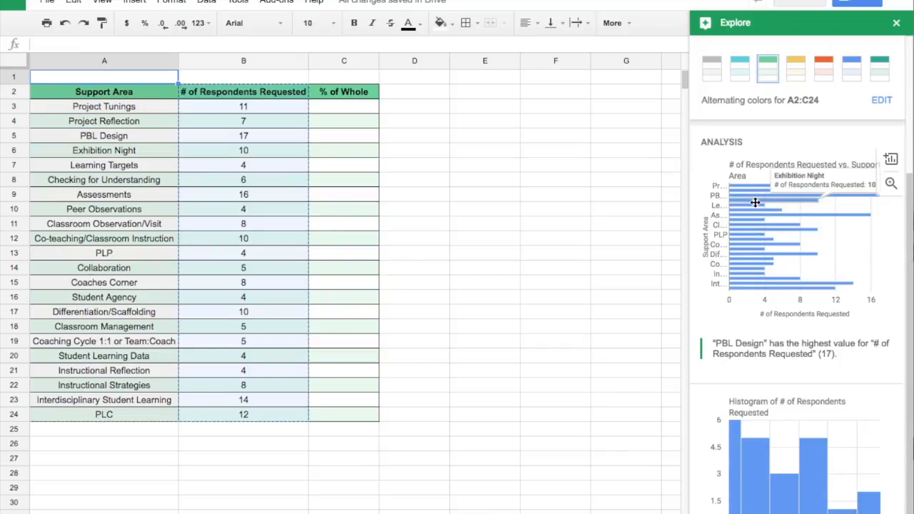
left_click(890, 159)
left_click_drag(302, 93, 503, 220)
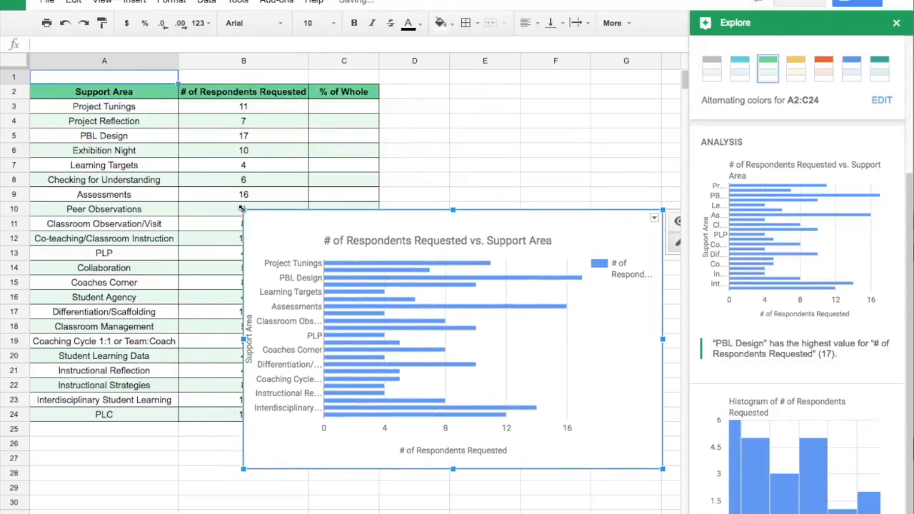
left_click_drag(242, 207, 378, 290)
left_click_drag(469, 302, 470, 210)
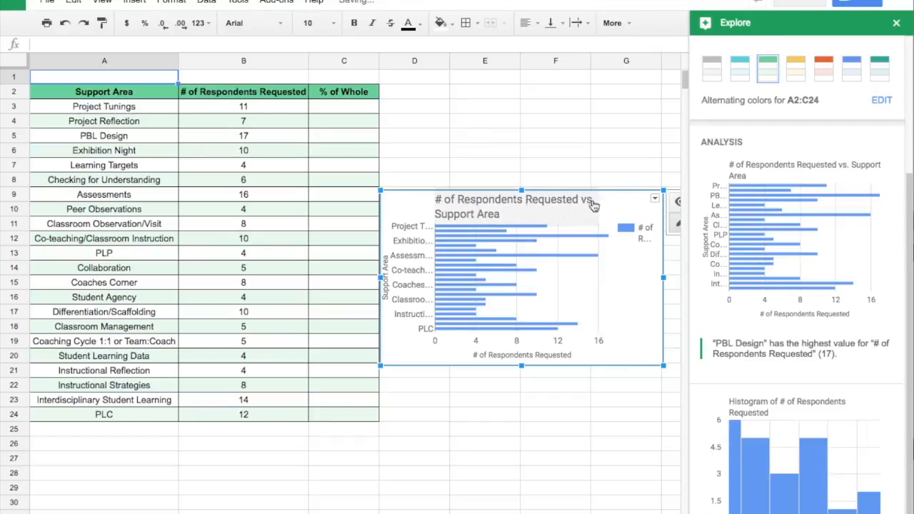
Ask Explore for the "Sum of # of Respondents Requested" and return from the answer
scroll(751, 208, "up", 3)
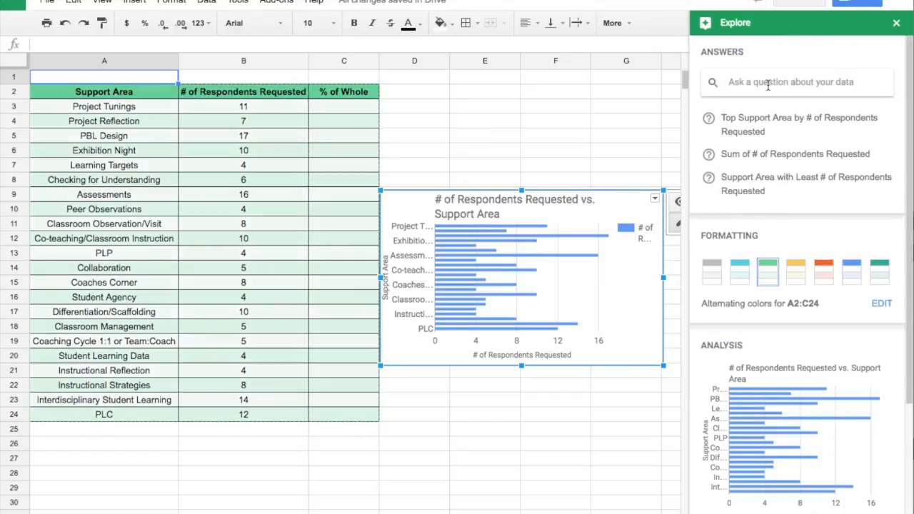
left_click(768, 83)
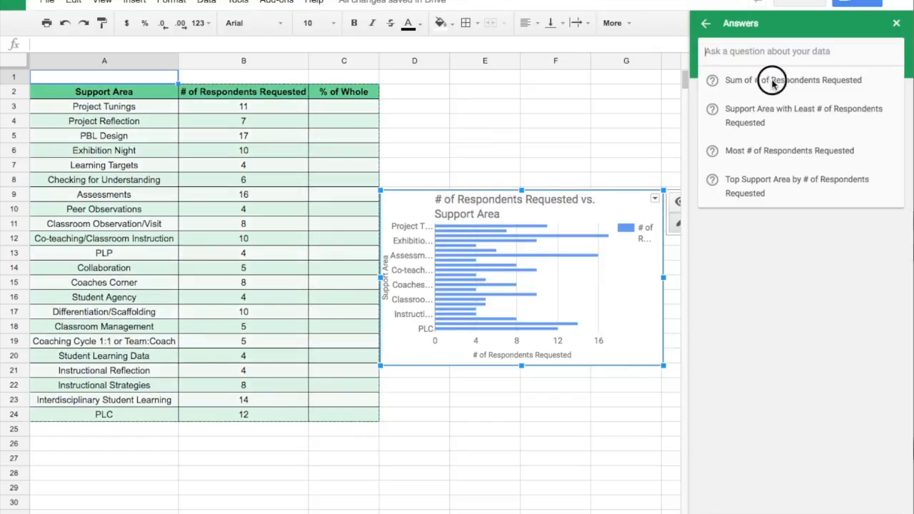
left_click(773, 81)
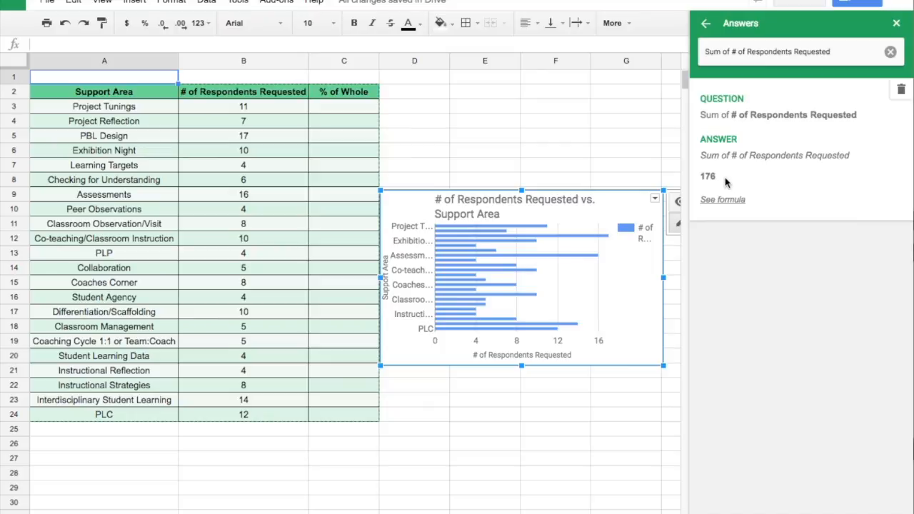
left_click(705, 23)
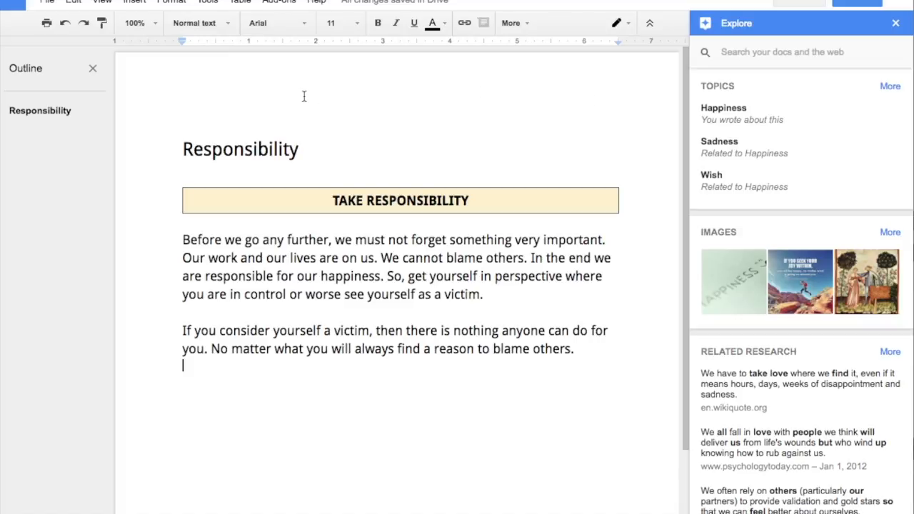
left_click(214, 5)
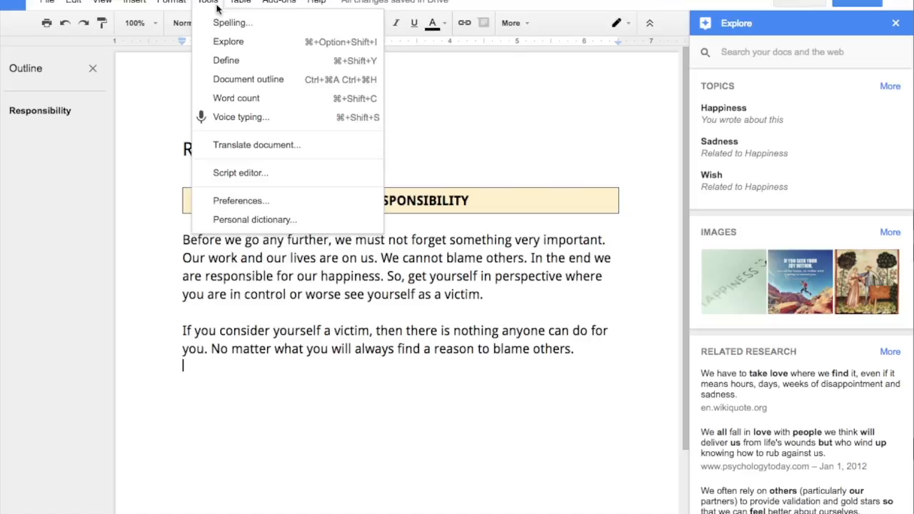
mouse_move(285, 5)
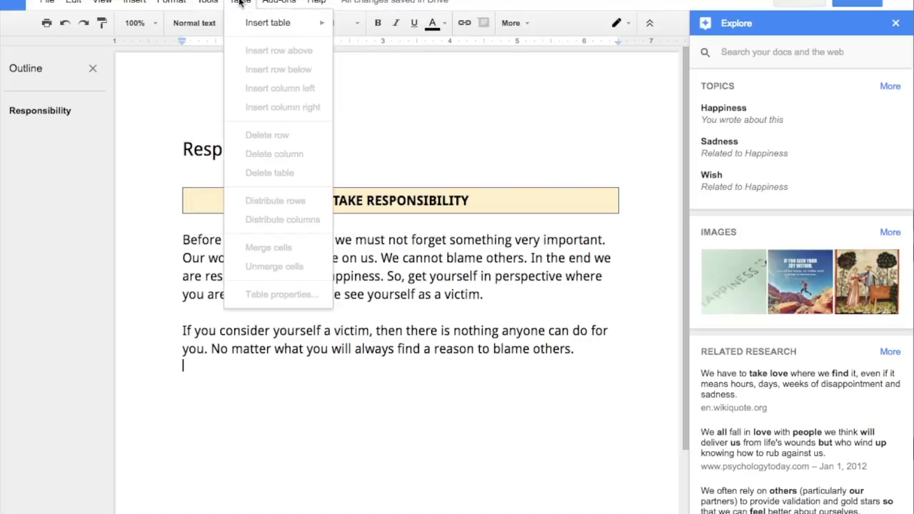
mouse_move(194, 4)
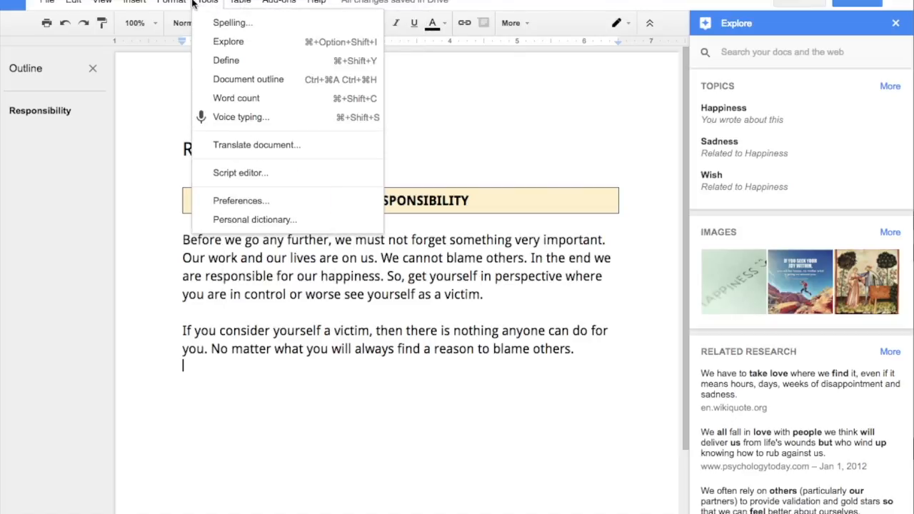
left_click(619, 133)
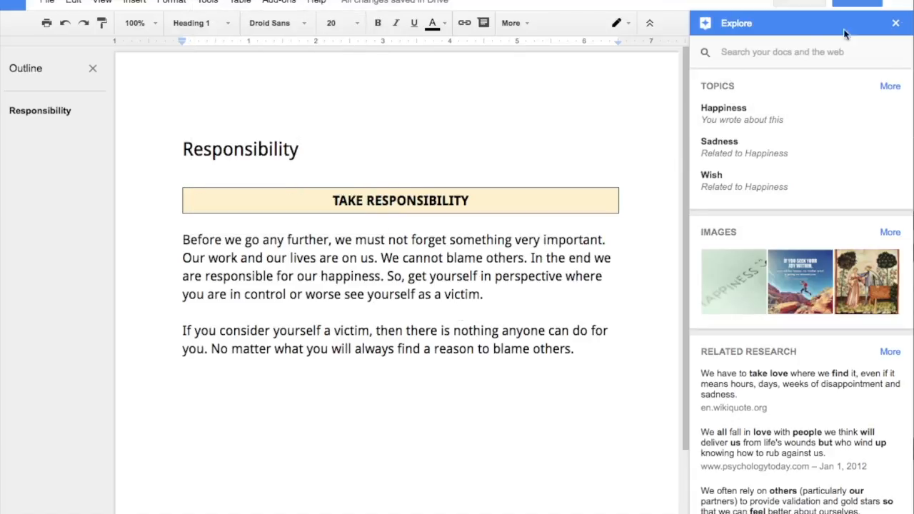
left_click(896, 23)
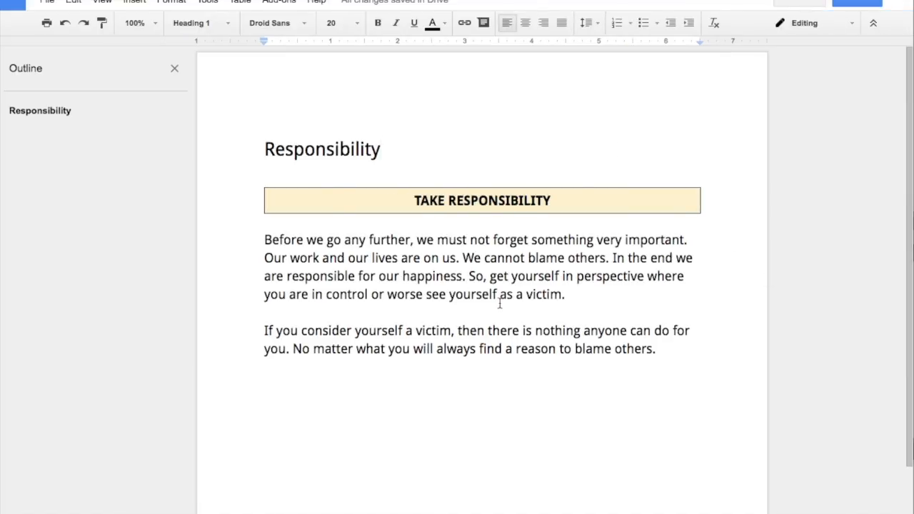
key("ctrl+alt+shift+i")
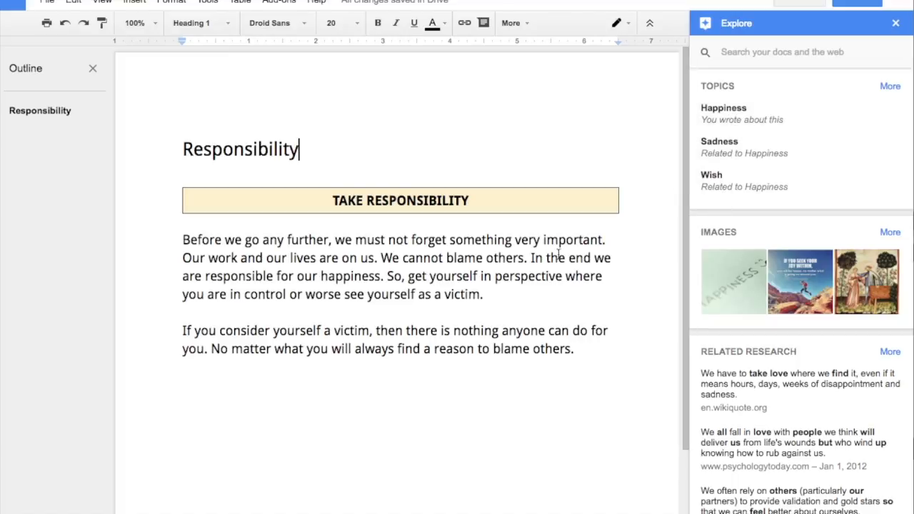
Select "happiness" in the Responsibility document, look up the Happiness topic in Explore and insert the first image result, the handwritten HAPPINESS picture
left_click_drag(323, 278, 380, 279)
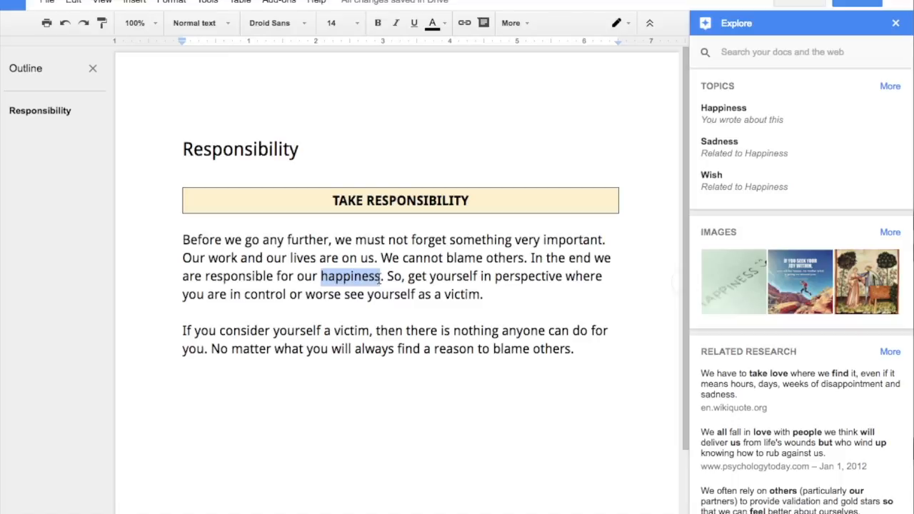
left_click(727, 110)
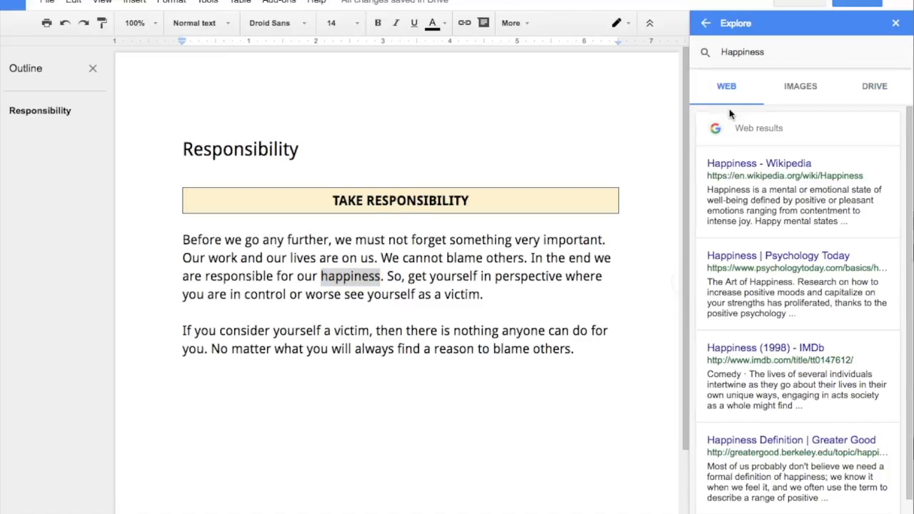
scroll(756, 248, "down", 2)
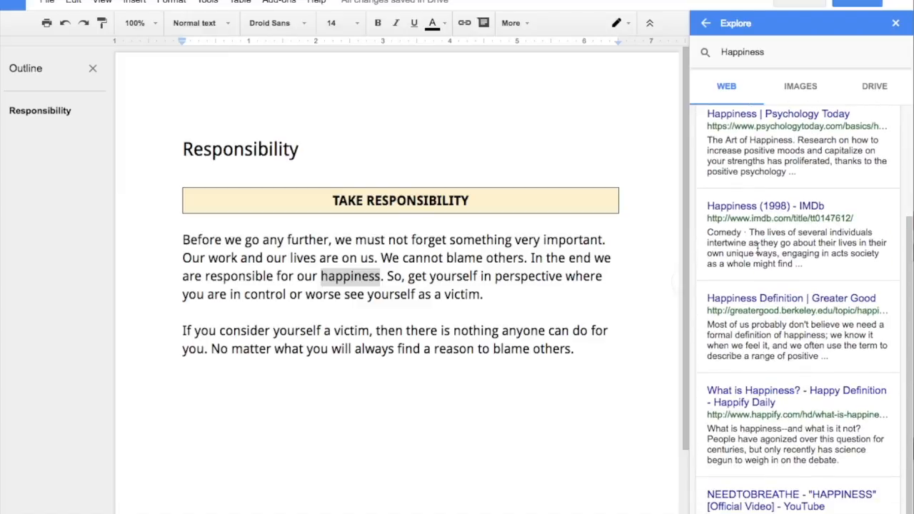
scroll(758, 248, "up", 2)
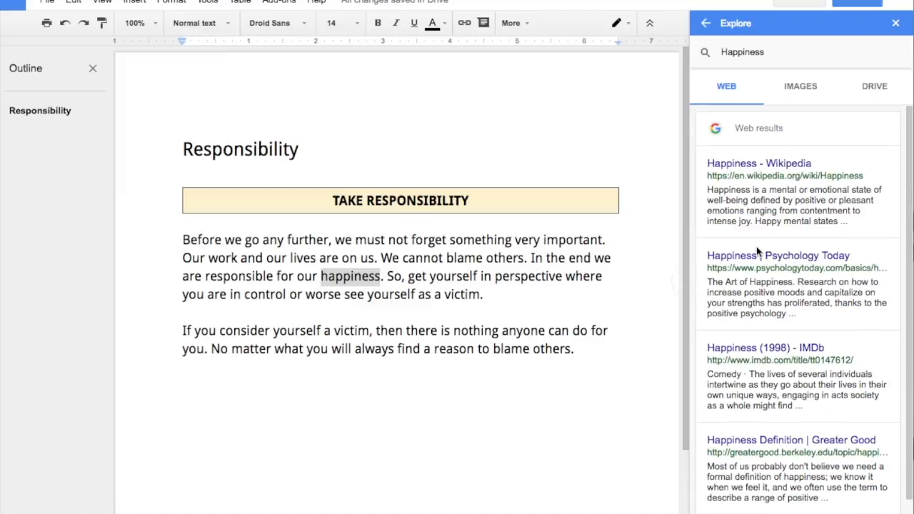
left_click(800, 89)
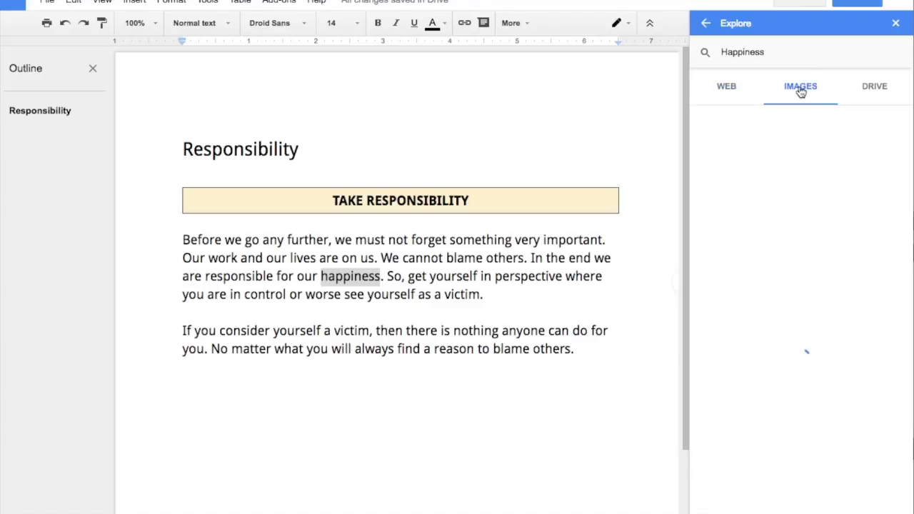
left_click(751, 140)
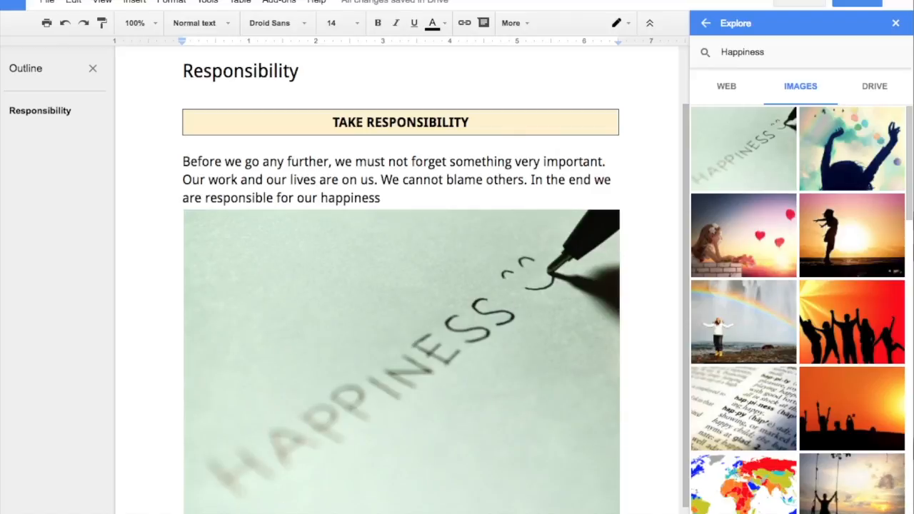
Examine the Drive, image and web results for Happiness in Explore and the inserted picture in the document
left_click(872, 87)
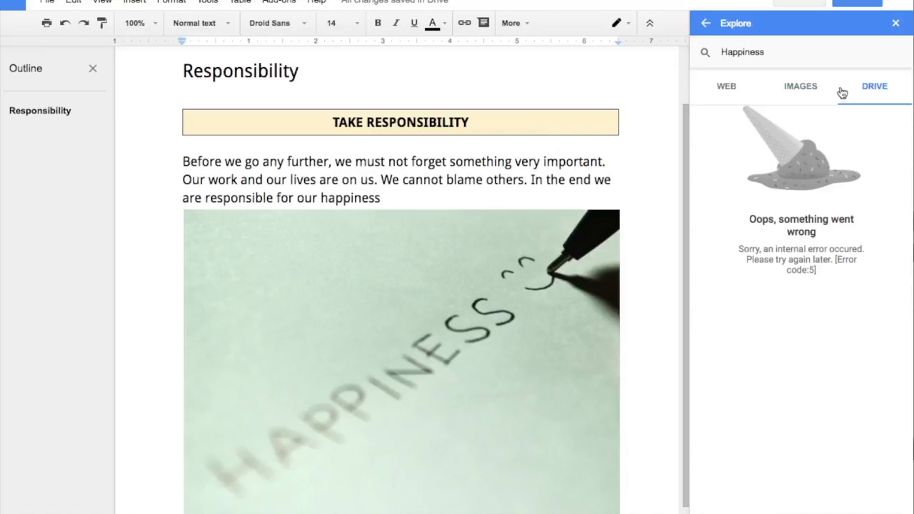
left_click(801, 89)
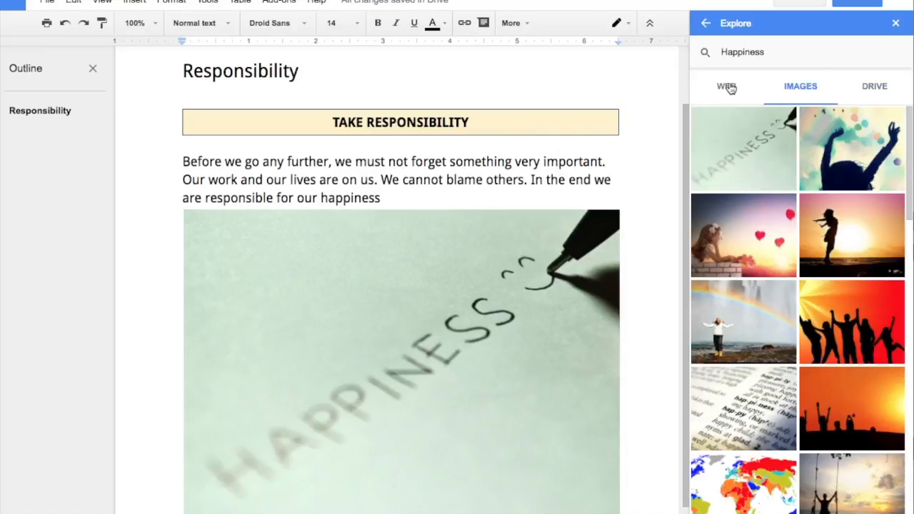
left_click(727, 87)
left_click(800, 87)
scroll(827, 364, "down", 10)
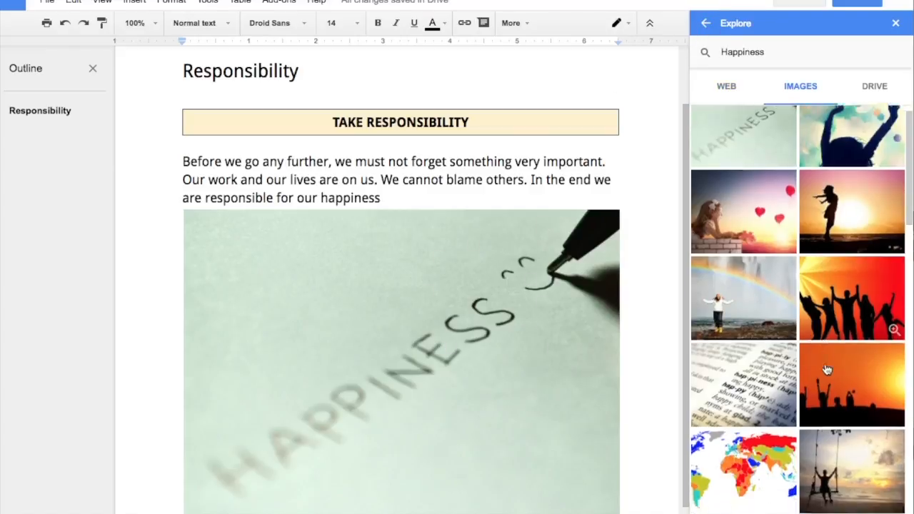
scroll(827, 369, "down", 4)
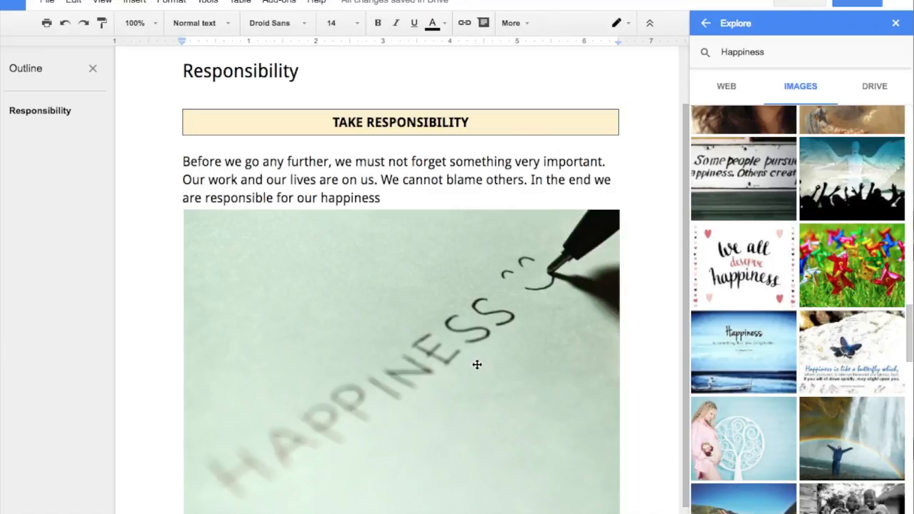
left_click(725, 87)
scroll(440, 384, "down", 2)
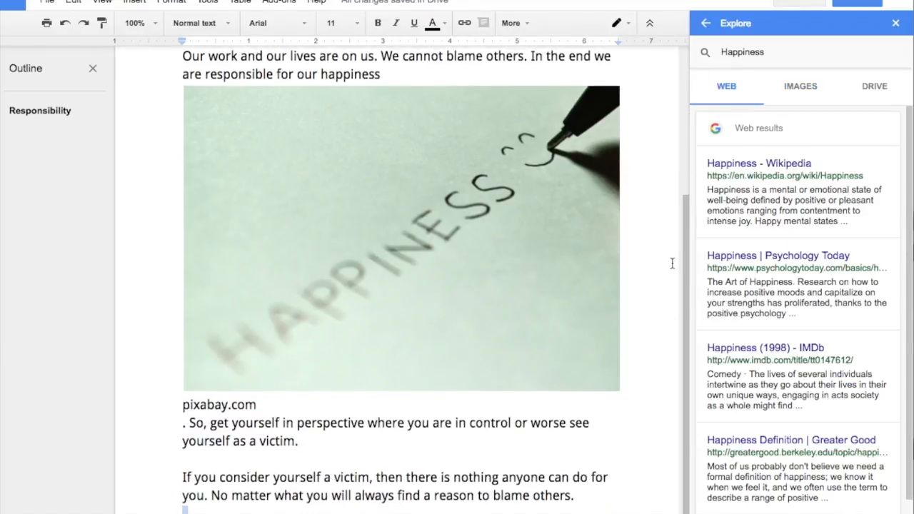
Try to return from the Happiness results in Explore and clear the Happiness search term
left_click(705, 24)
left_click(706, 24)
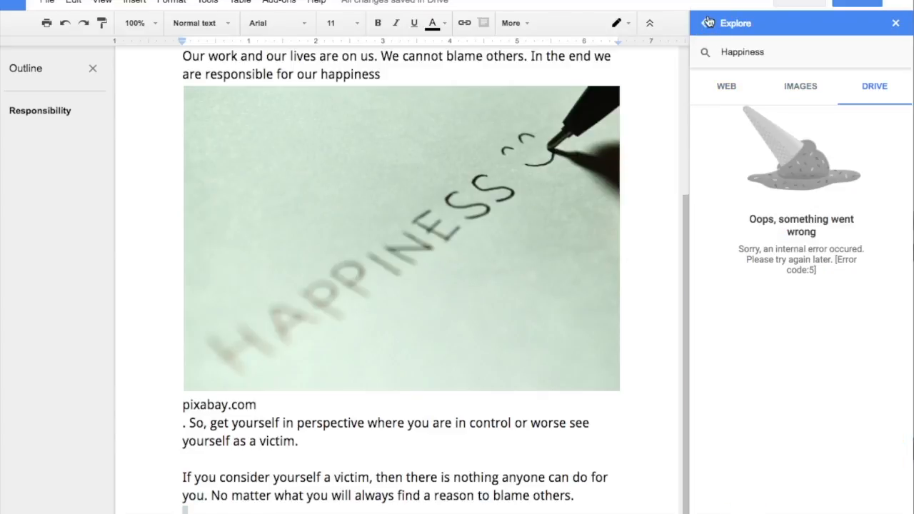
left_click(773, 53)
left_click_drag(773, 53, 695, 50)
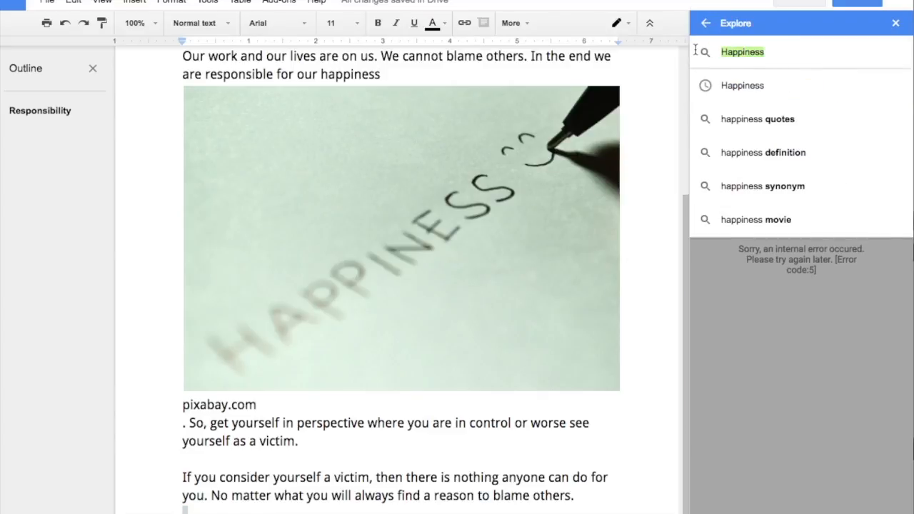
key("BackSpace")
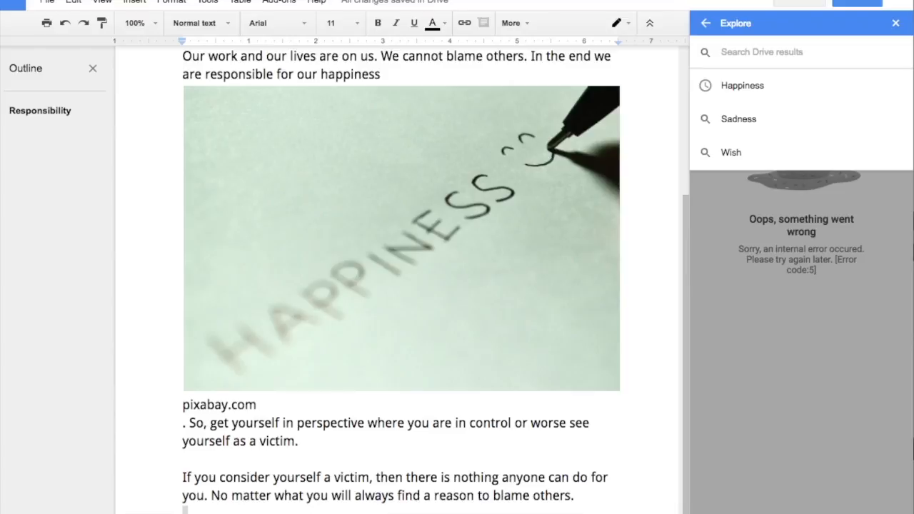
Add two blank lines after the last paragraph of the Responsibility document
left_click(184, 509)
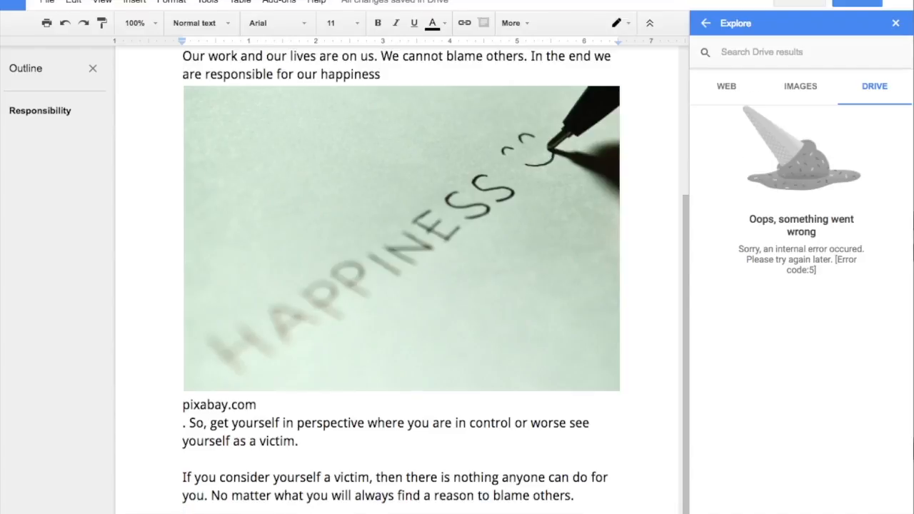
key("Return")
key("Return")
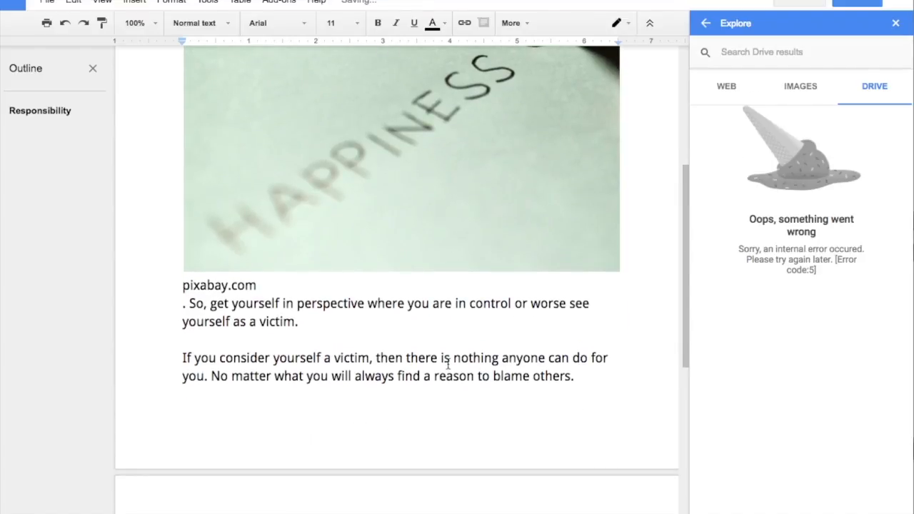
Leave the Drive results for Happiness by closing Explore, and reopen it to show its suggestions for the document
left_click(728, 86)
left_click(708, 22)
left_click(708, 23)
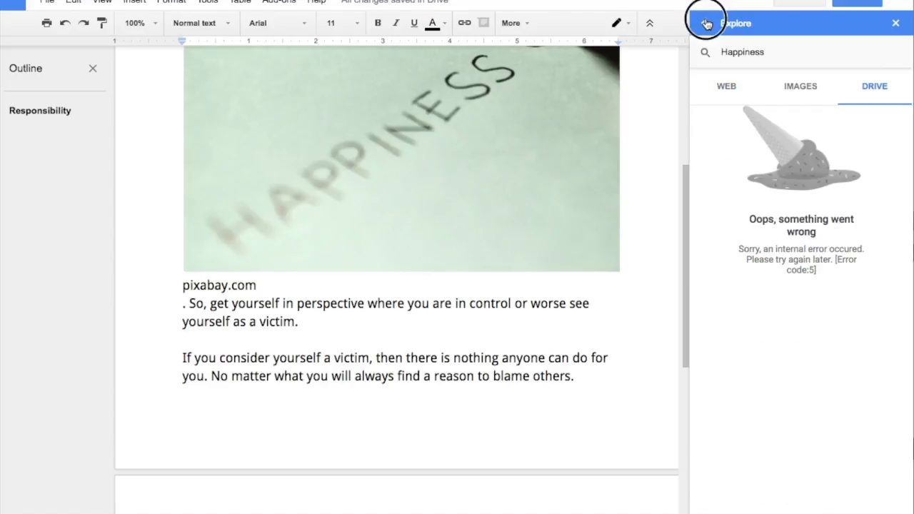
left_click(896, 24)
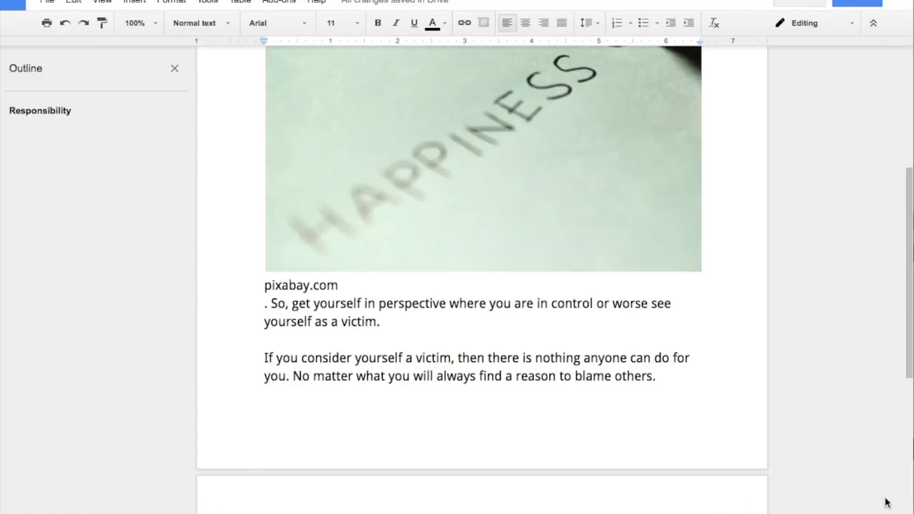
left_click(888, 512)
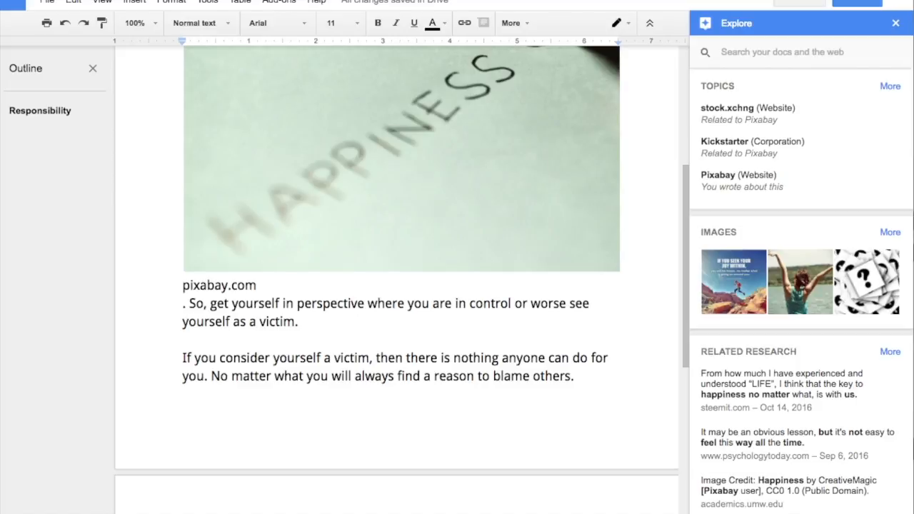
Place the cursor after the pixabay.com caption and look through the full list of topics suggested by Explore
type("I")
left_click(548, 285)
left_click(889, 88)
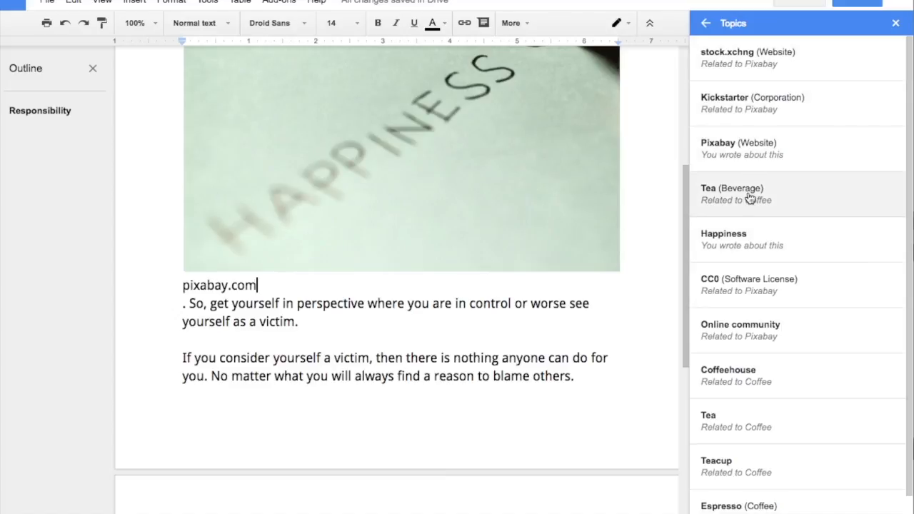
scroll(749, 198, "down", 3)
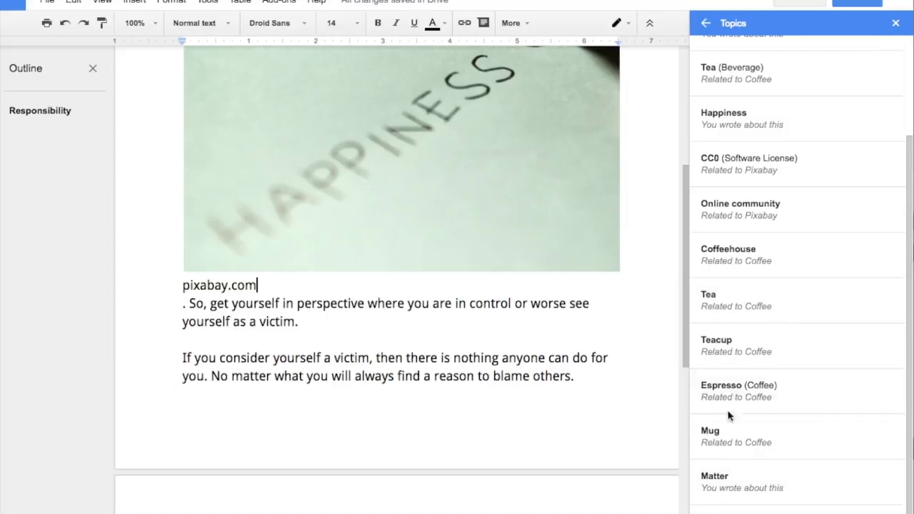
scroll(843, 316, "up", 1)
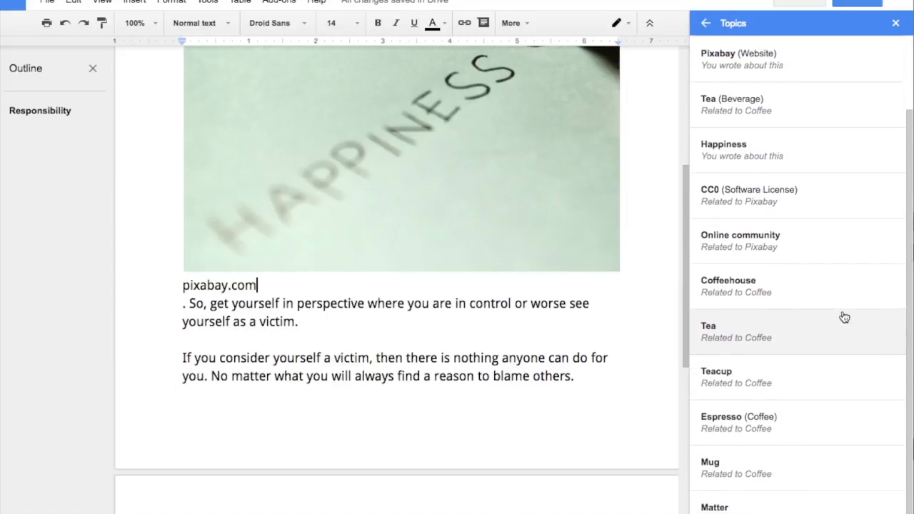
left_click(714, 332)
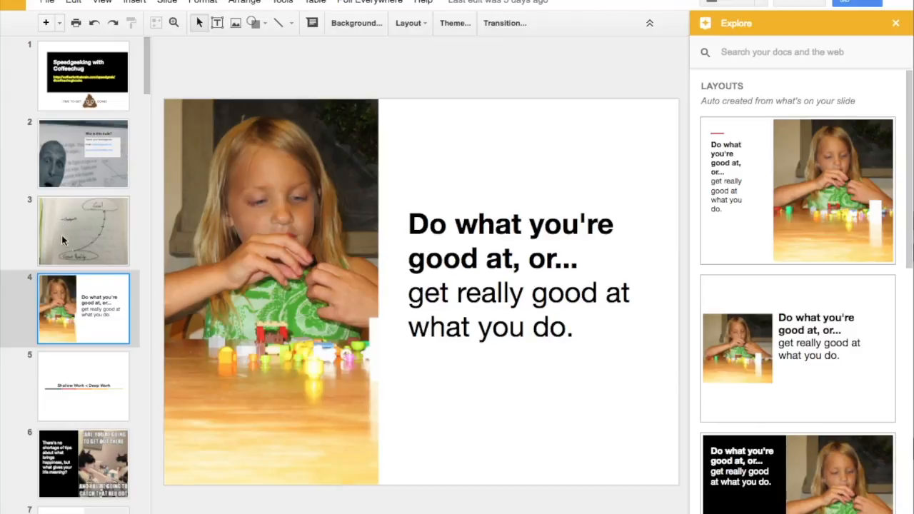
In Google Slides, apply the first suggested Explore layout, narrow text beside a large photo, to slide 4 and look through the other layouts
left_click(826, 201)
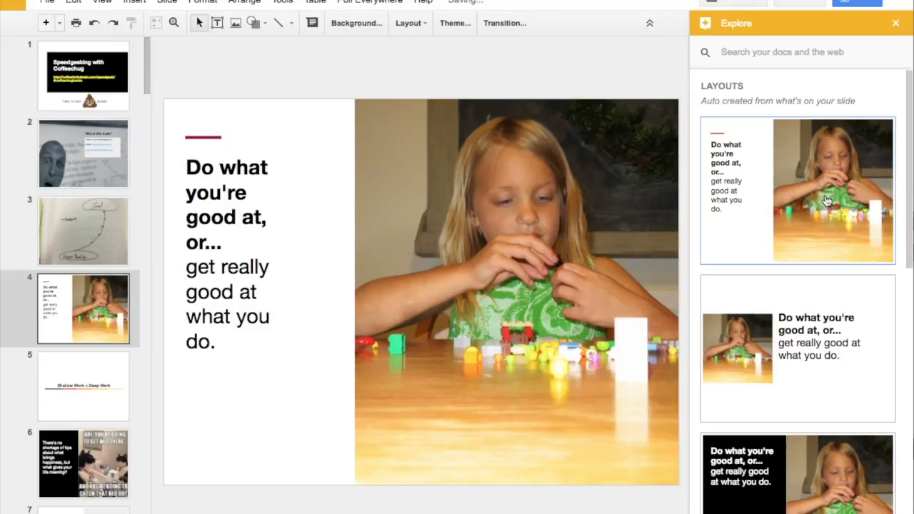
scroll(845, 322, "down", 3)
scroll(847, 327, "down", 5)
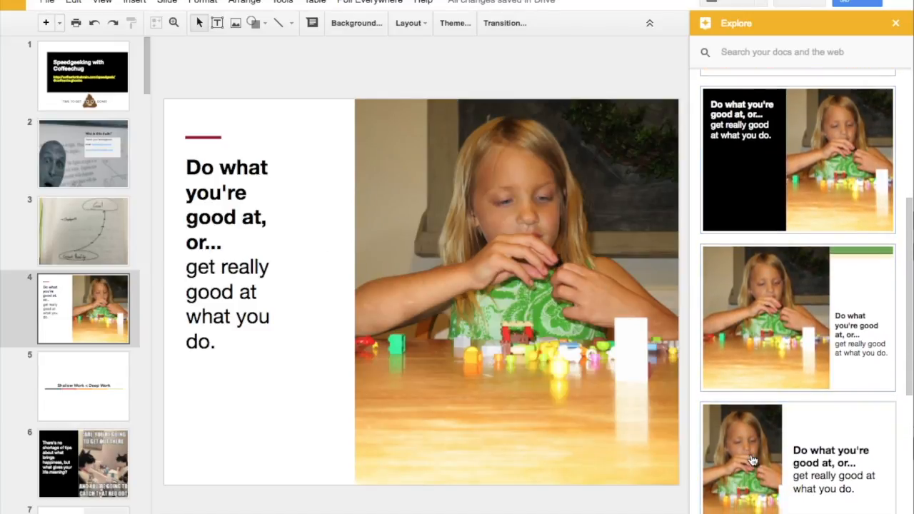